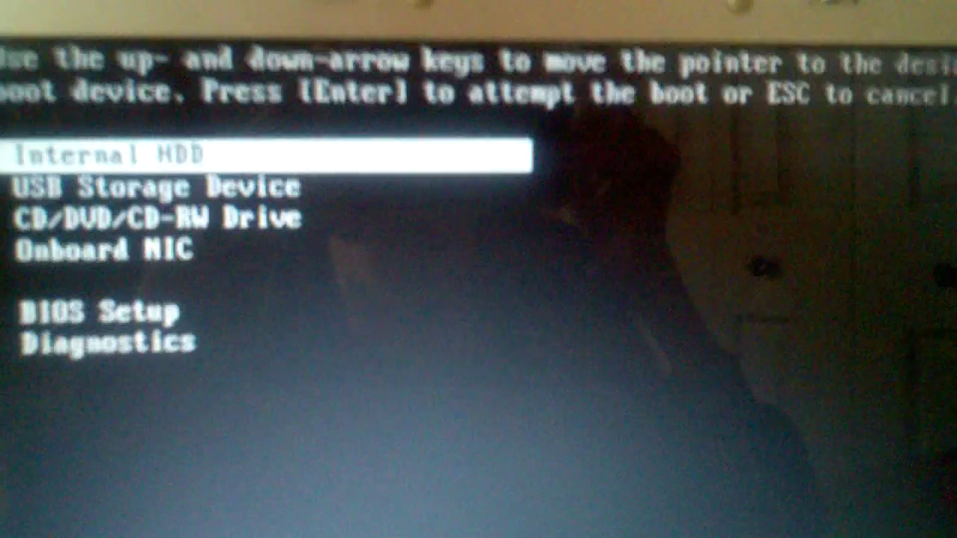
Highlight USB Storage Device instead of the internal hard drive in the BIOS boot menu
key("Down")
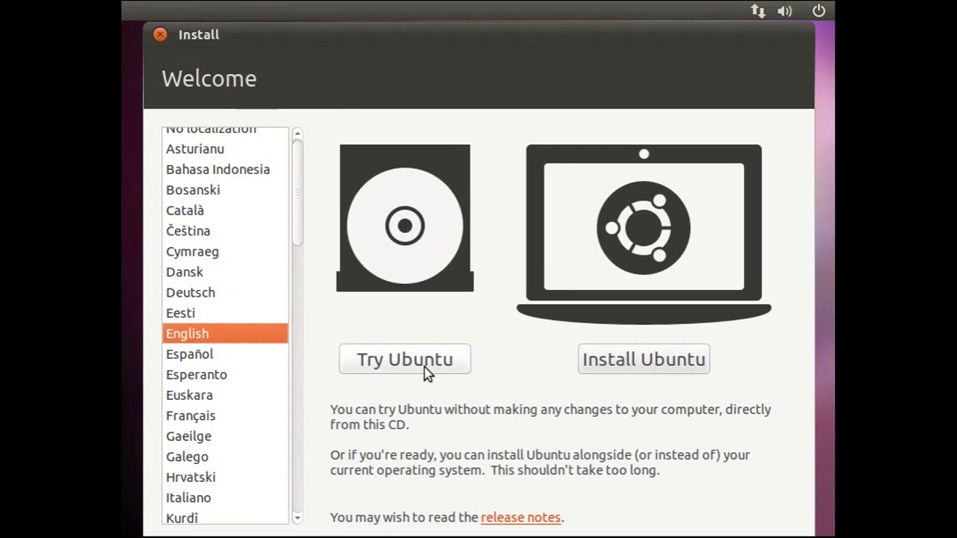
Keep English as the language and choose Install Ubuntu on the Welcome screen
left_click(404, 360)
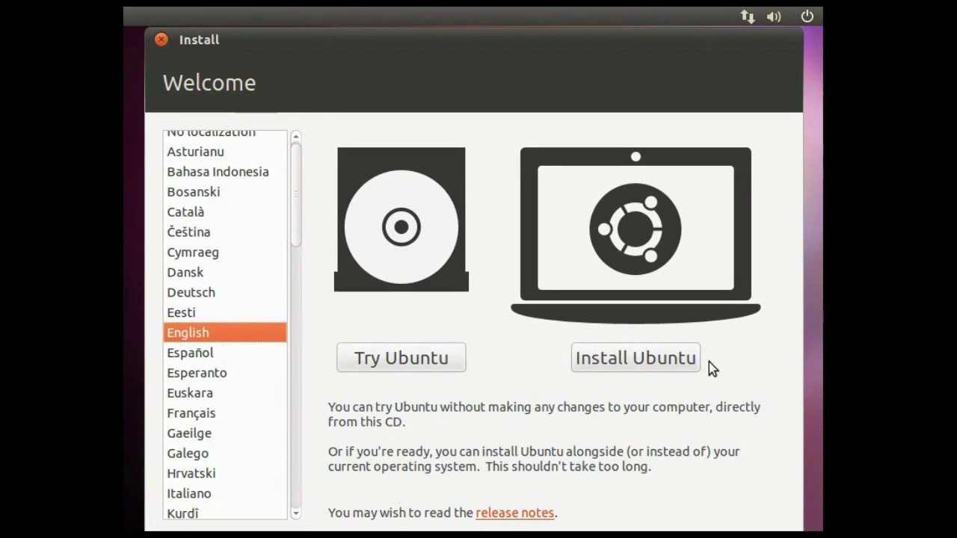
left_click(678, 360)
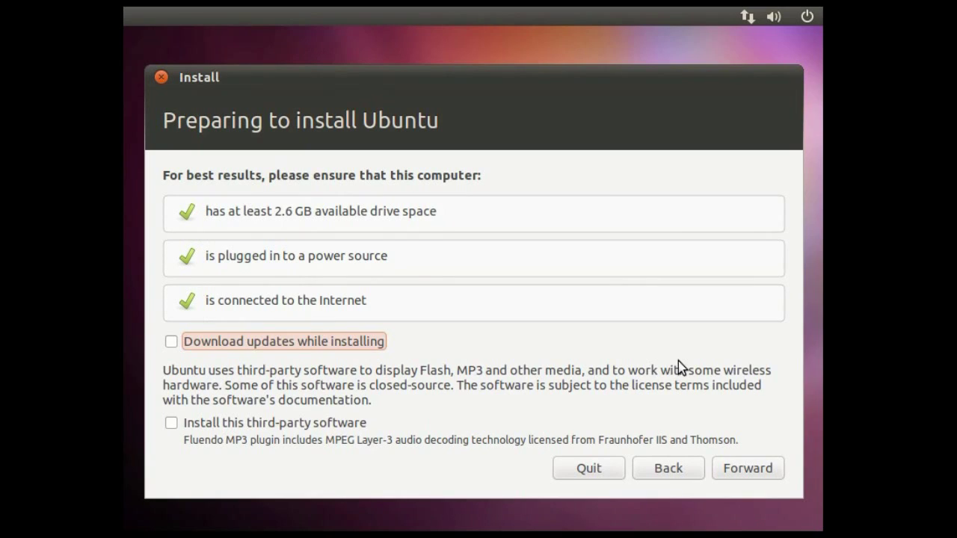
Leave update downloads and third-party software unticked and continue past the preparation checks
key("Tab")
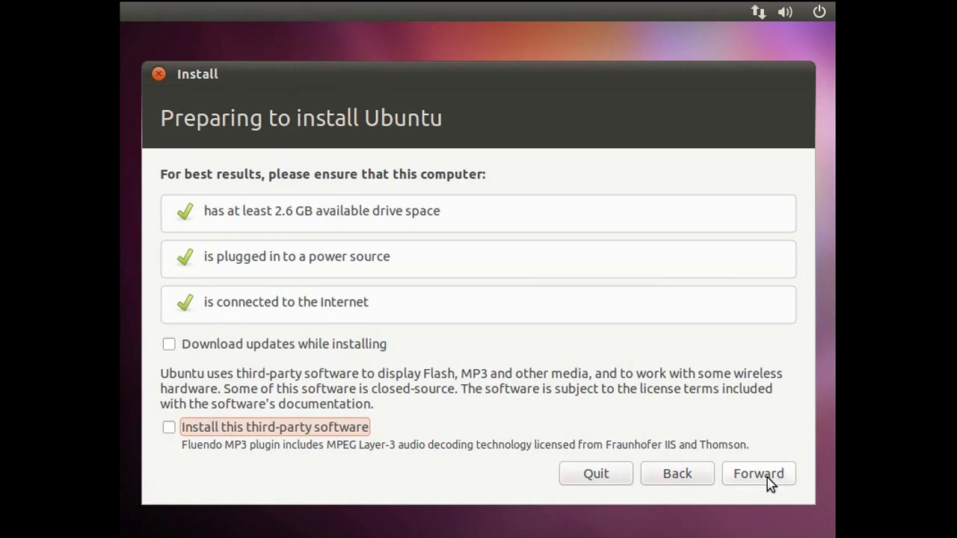
left_click(768, 477)
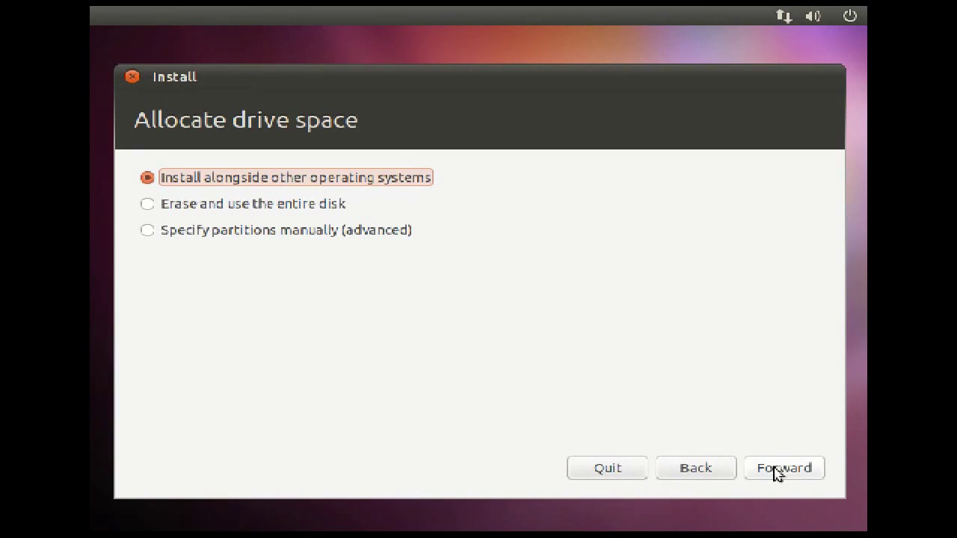
Install alongside the other systems, splitting the drive into 37.5 GB Files and 37.5 GB Ubuntu
left_click(777, 471)
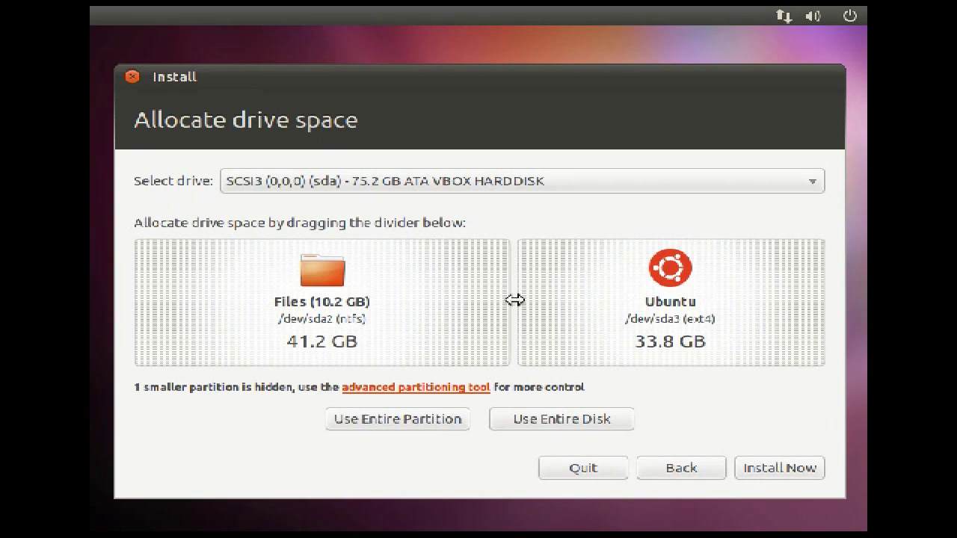
left_click_drag(515, 300, 477, 291)
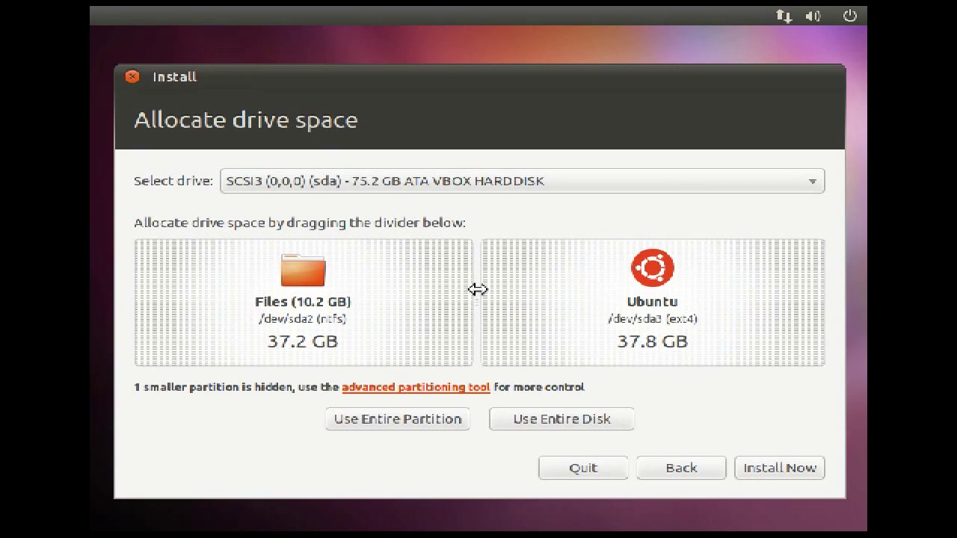
left_click_drag(478, 290, 481, 289)
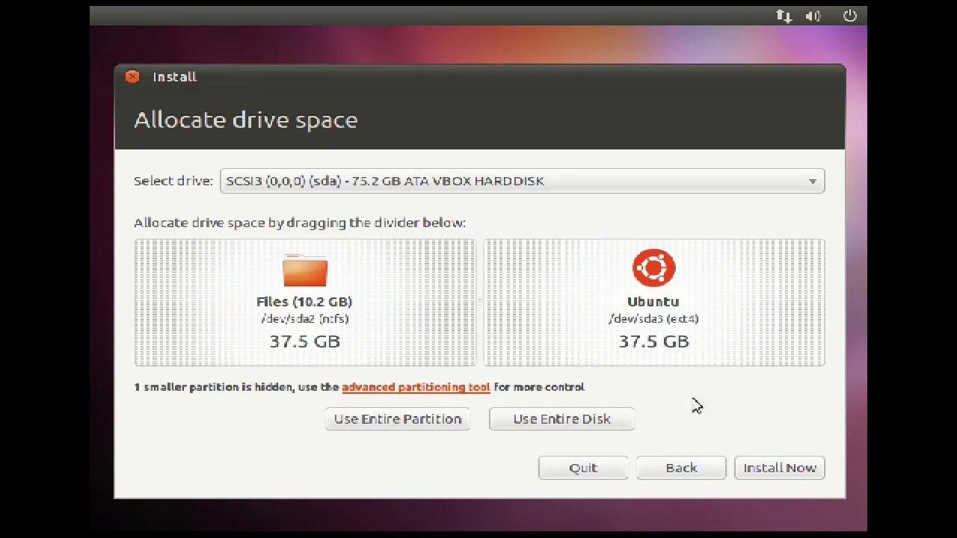
left_click(766, 469)
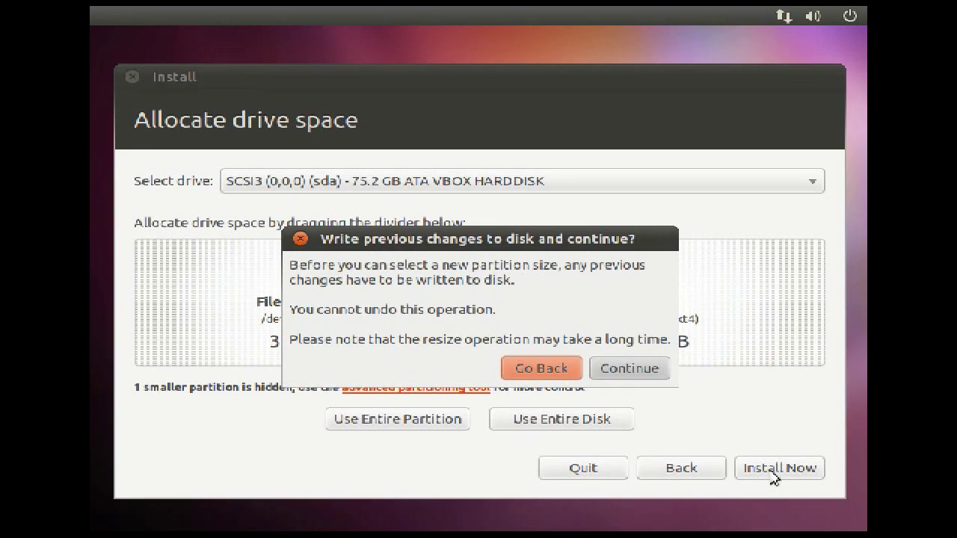
Confirm writing the partition changes to disk with Continue
left_click(632, 370)
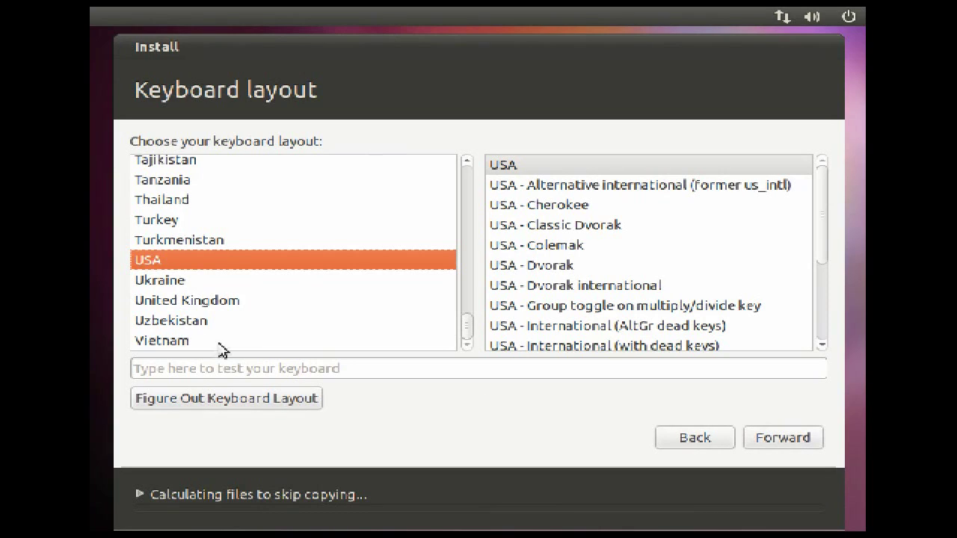
Test the USA keyboard layout with sample text, accept it, and start entering the user's name
left_click(229, 365)
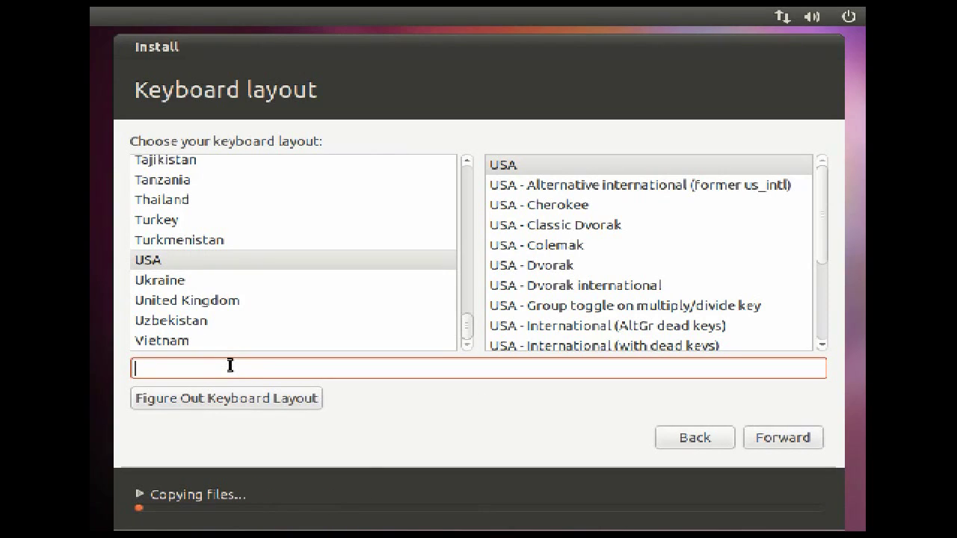
type("testing joesteiger.com")
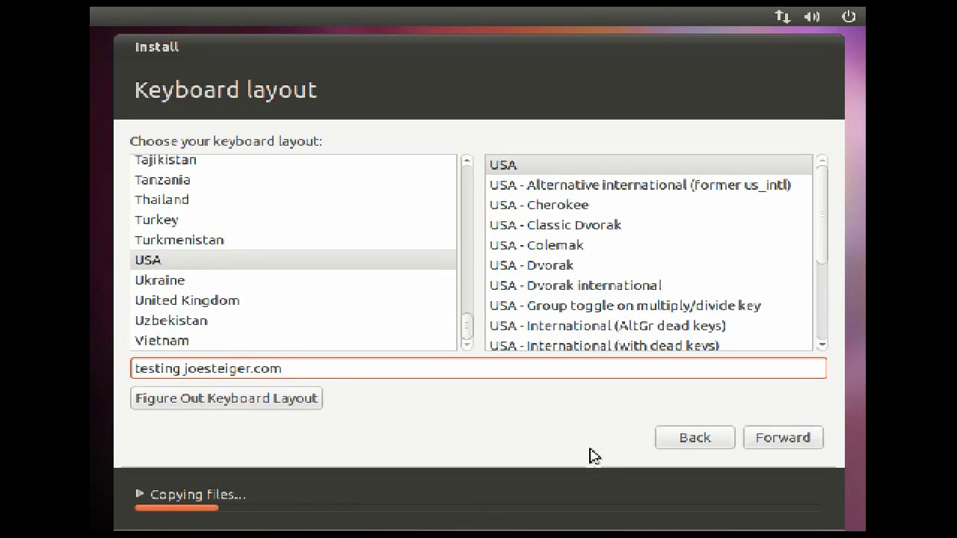
left_click(761, 443)
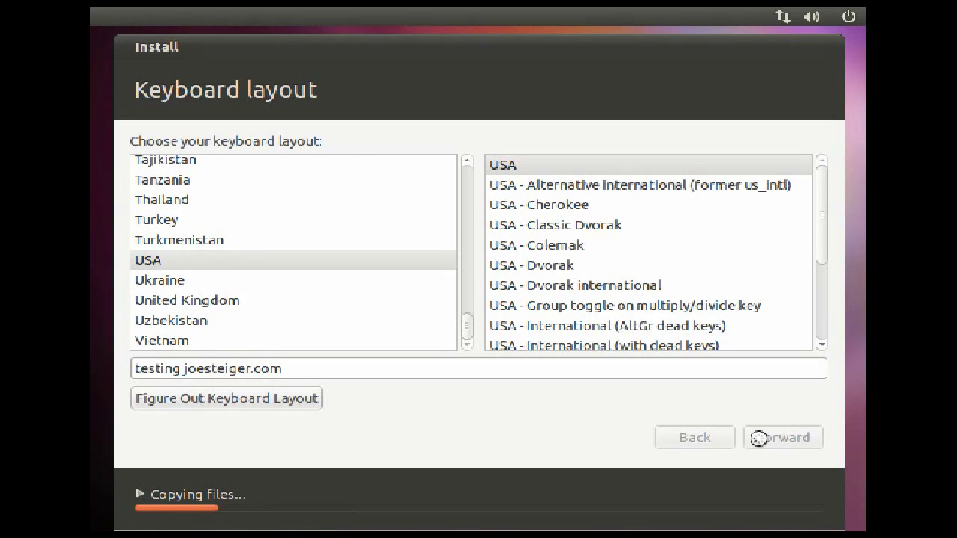
type("Joe")
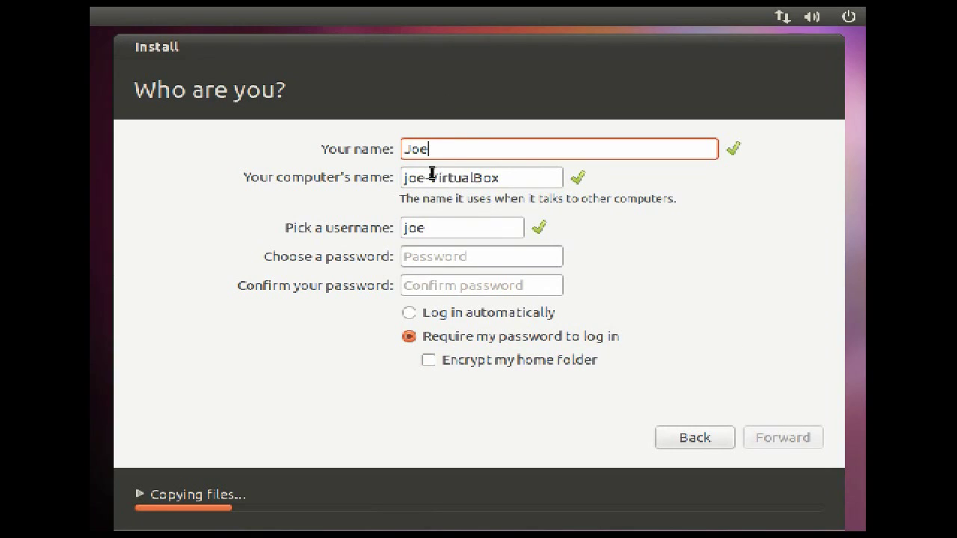
Change the computer name's ending to 'ubuntu' and enter the account password twice
left_click_drag(431, 172, 502, 179)
type("ub")
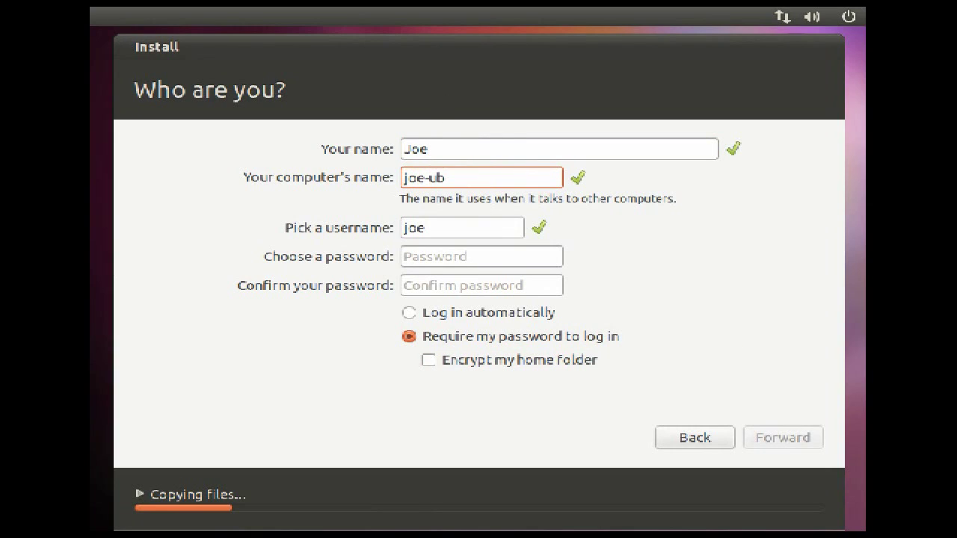
type("untu")
left_click(502, 255)
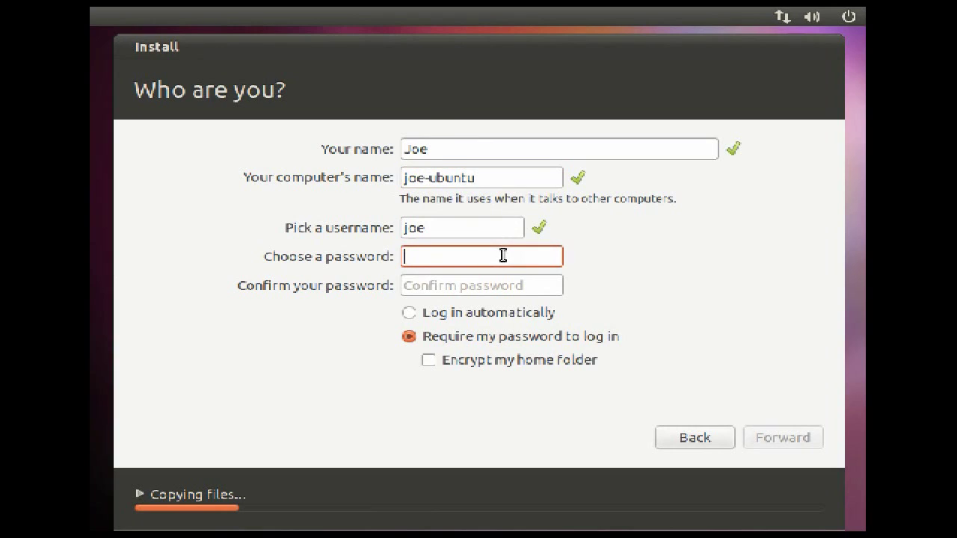
type("123")
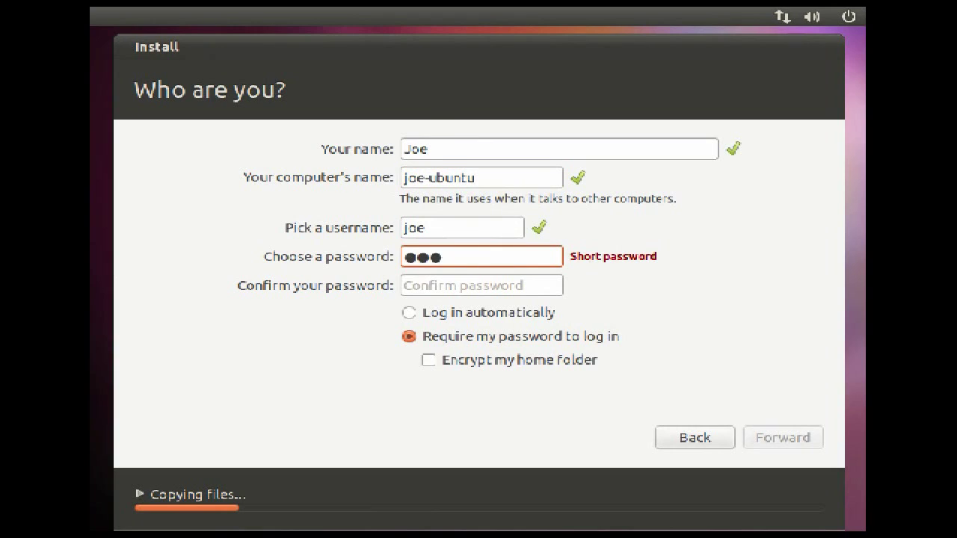
type("4567")
left_click(482, 285)
type("12")
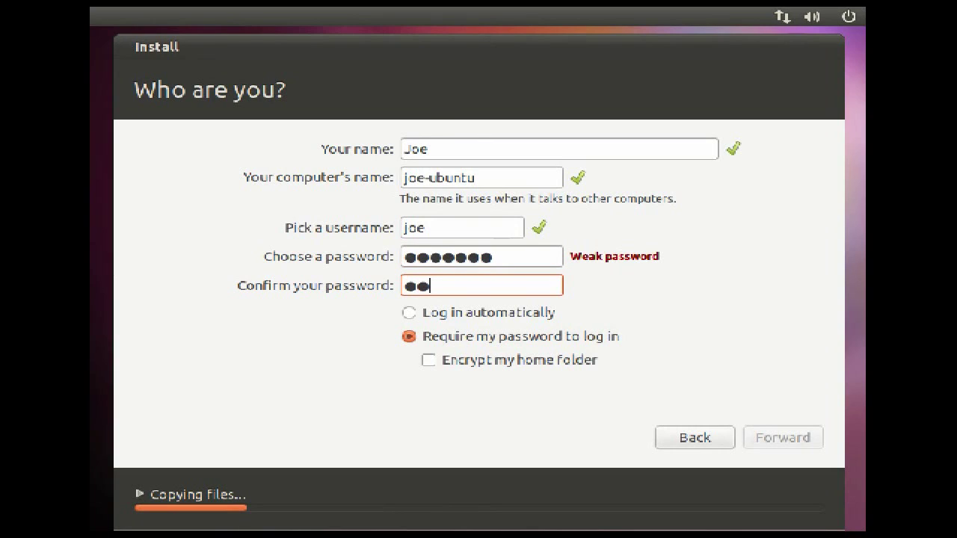
type("3456")
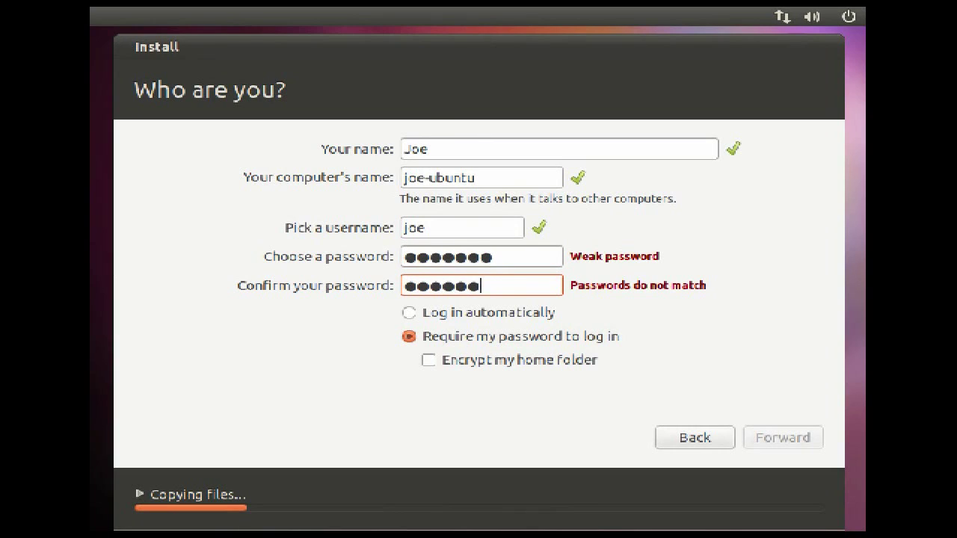
type("7")
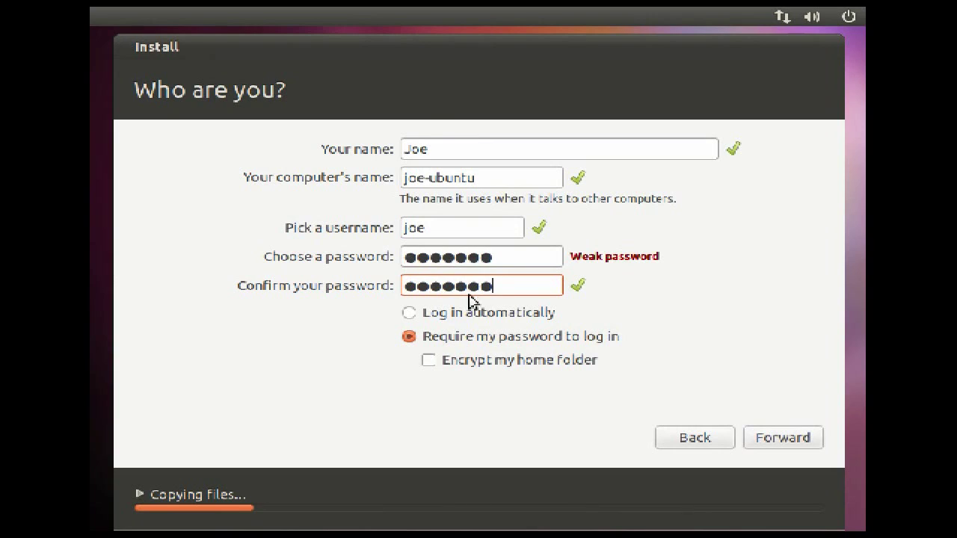
Keep 'Require my password to log in' selected with home folder encryption left off
left_click(420, 321)
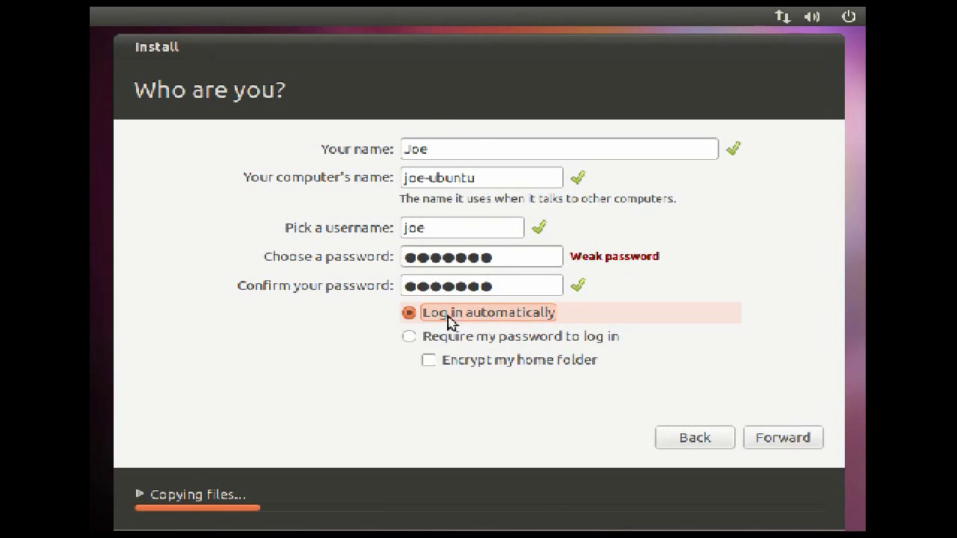
left_click(409, 341)
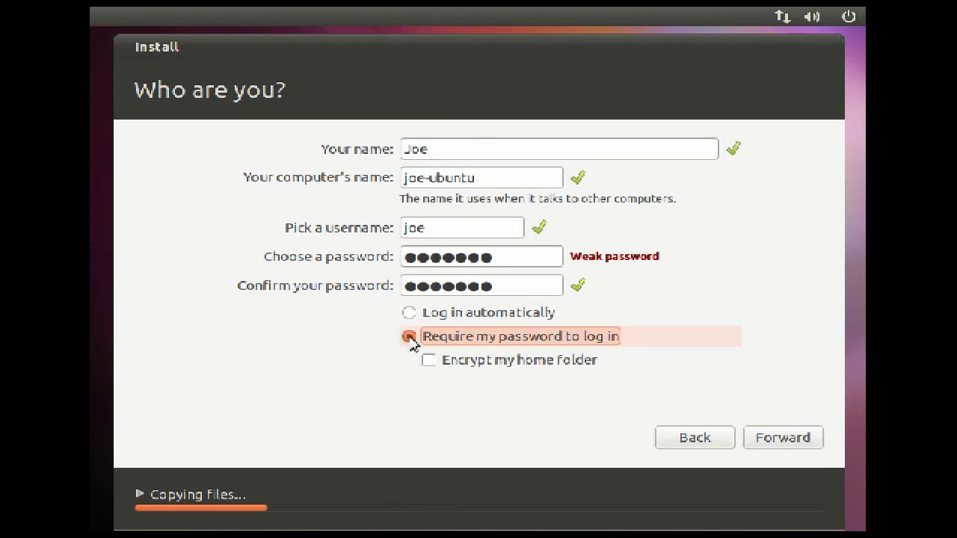
left_click(428, 362)
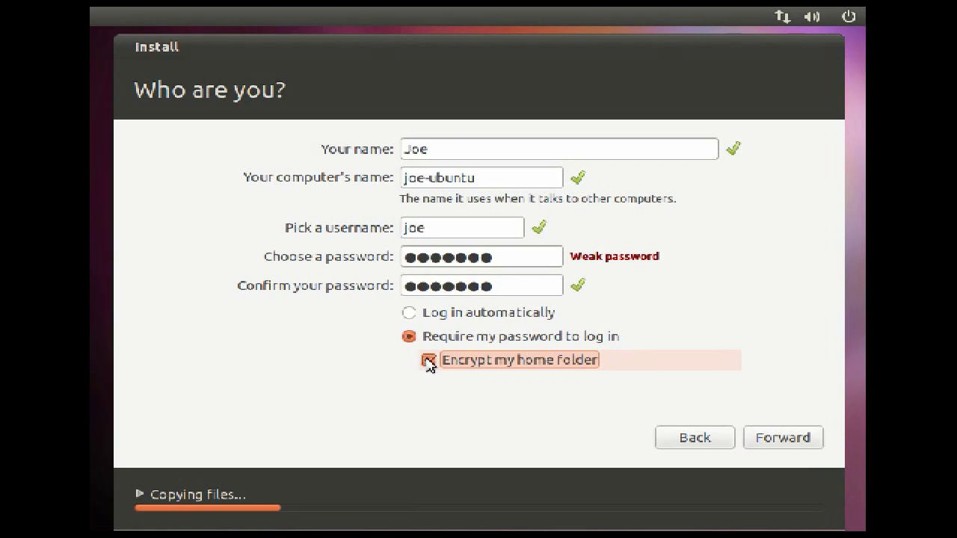
left_click(428, 362)
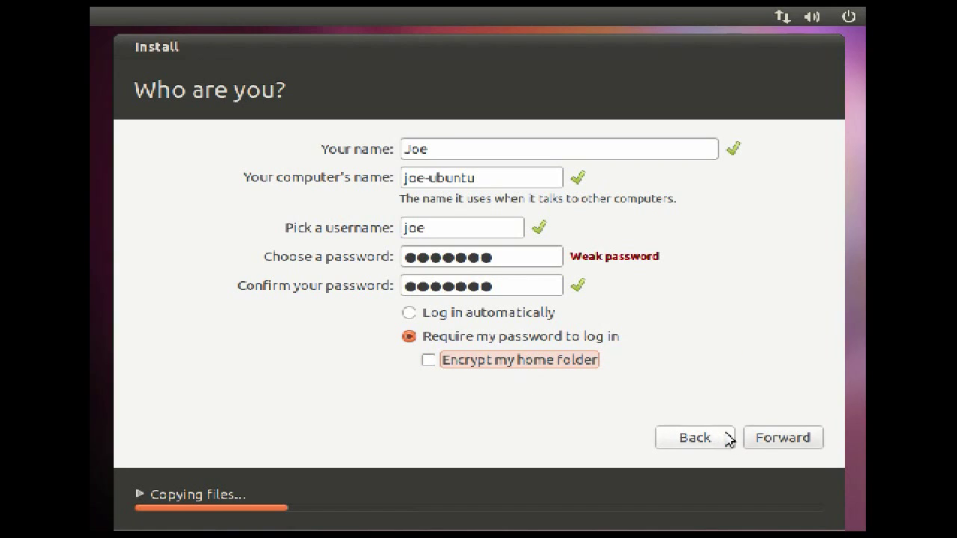
Submit the account details and let the installation run until it reports completion
left_click(773, 438)
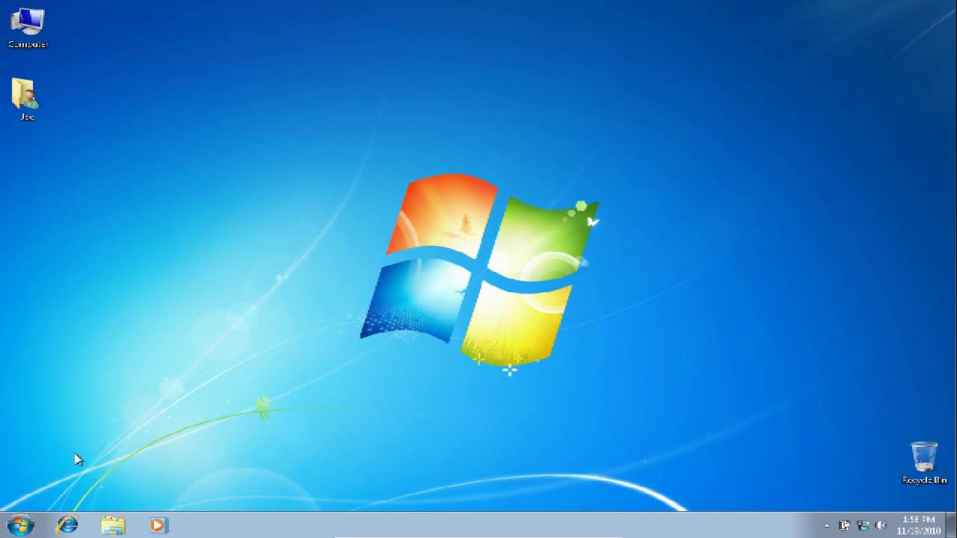
Restart Windows 7 from the Start menu's shut-down options
left_click(20, 526)
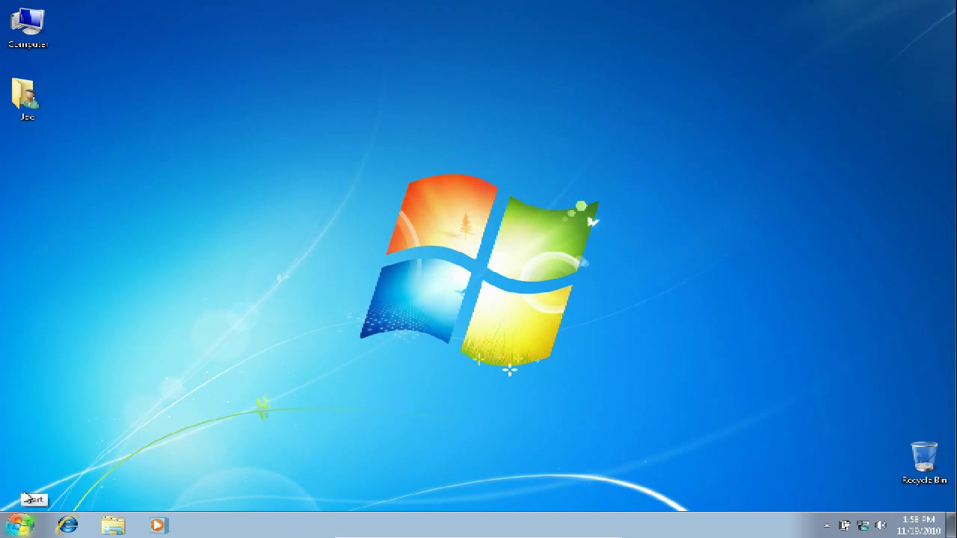
left_click(20, 526)
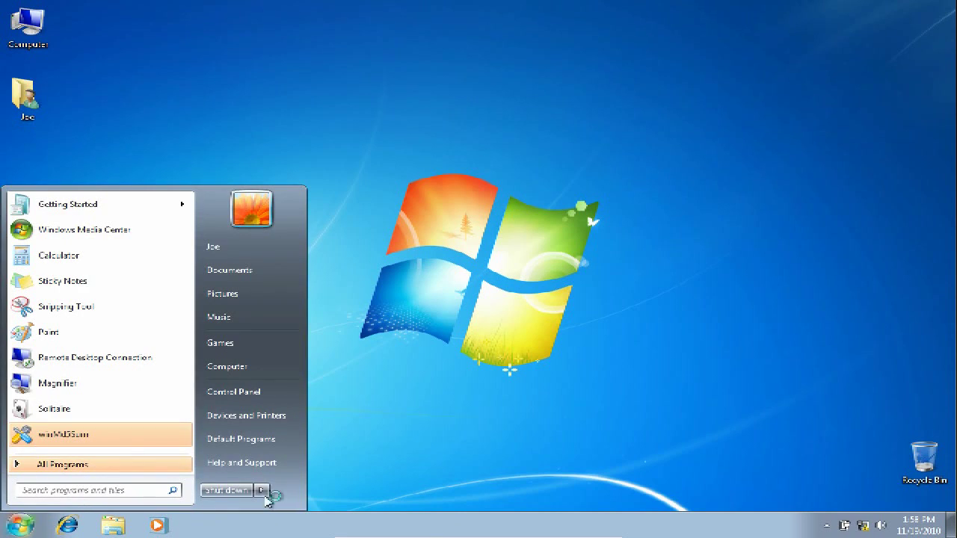
mouse_move(264, 490)
left_click(316, 474)
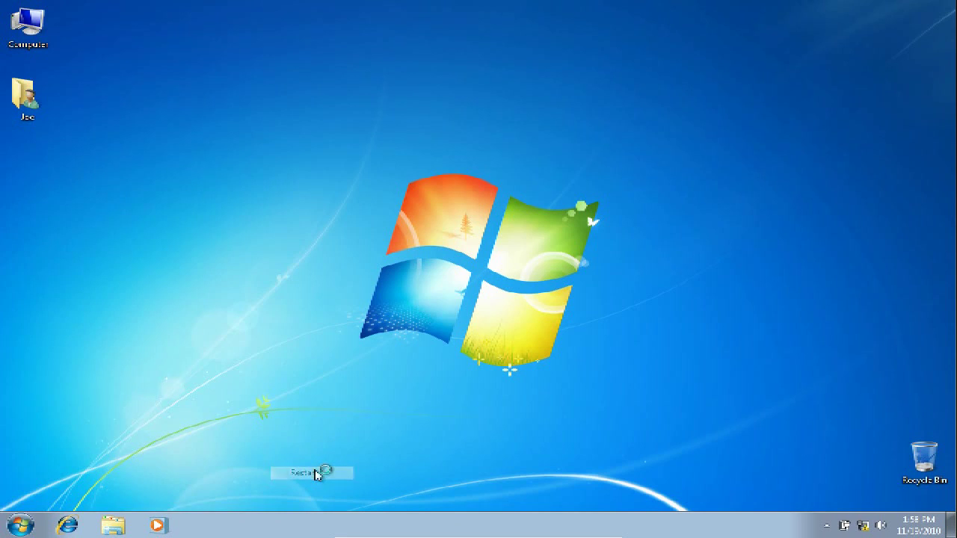